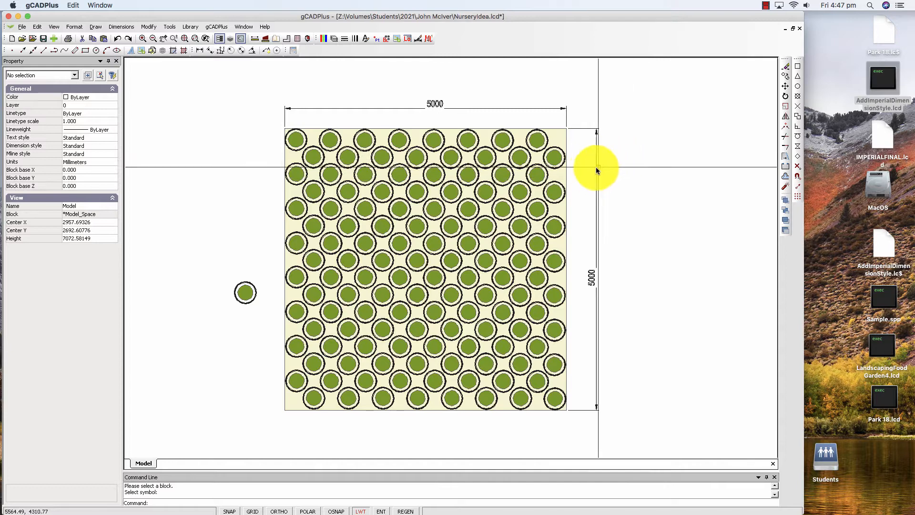
- Inspect the properties of the square bed's rectangle and look over the available gCADPlus planting commands
click(561, 180)
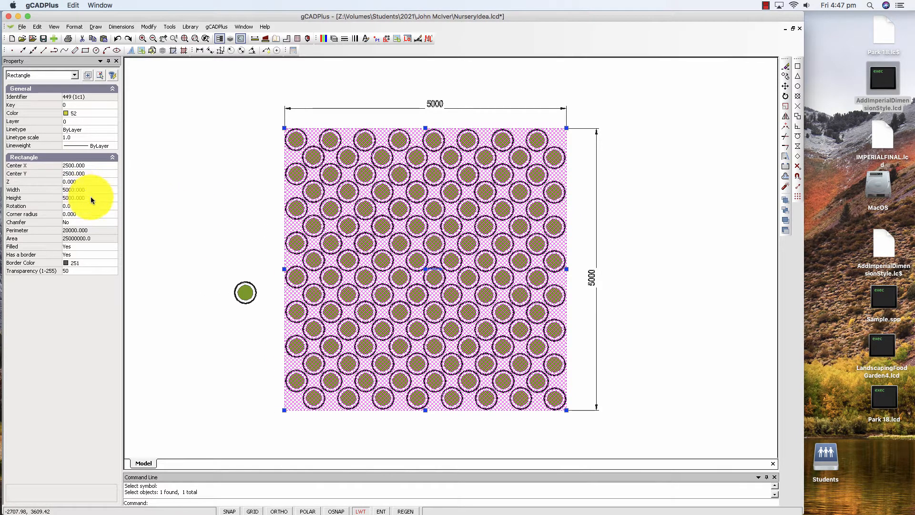
click(160, 187)
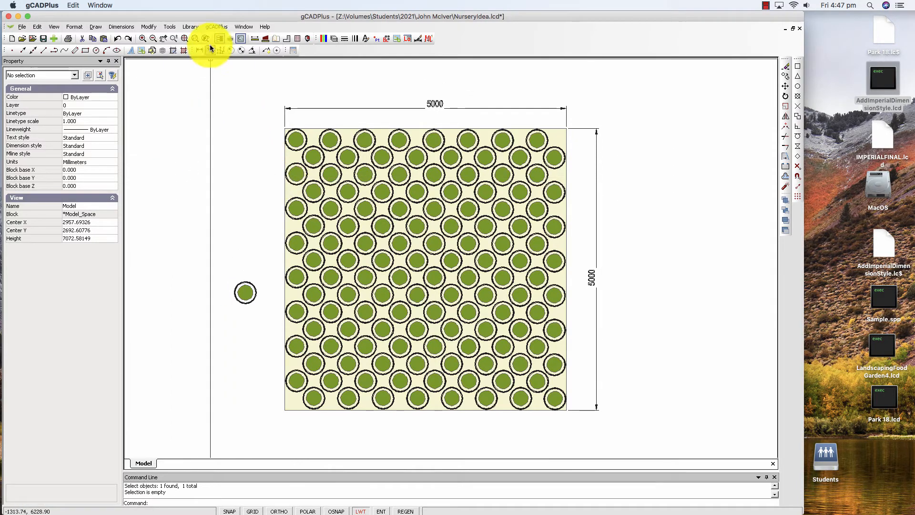
click(213, 27)
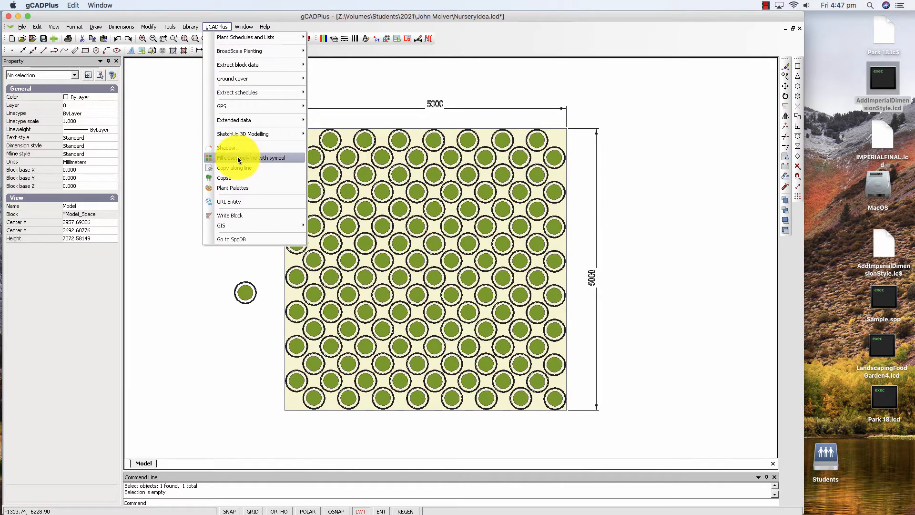
click(621, 193)
click(624, 198)
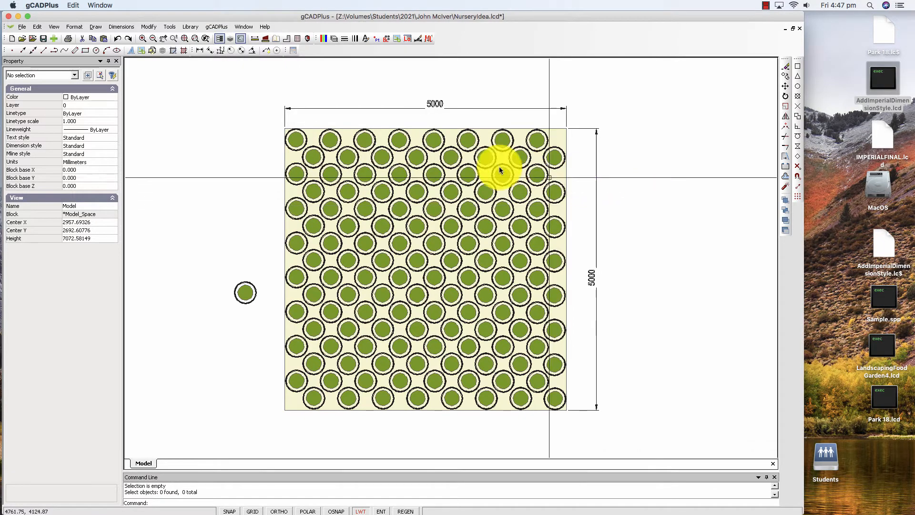
- Erase all the plant pot symbols inside the square bed, excluding the bed's rectangle from the selection
click(279, 124)
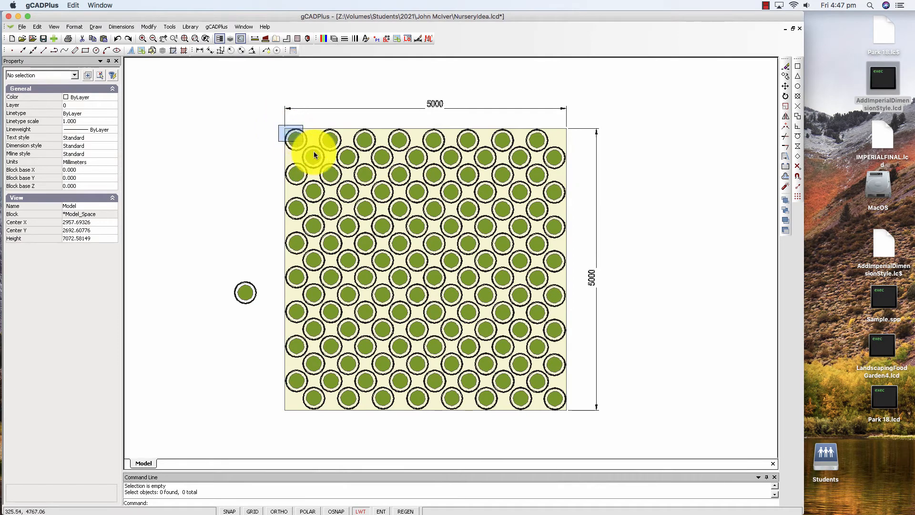
click(571, 412)
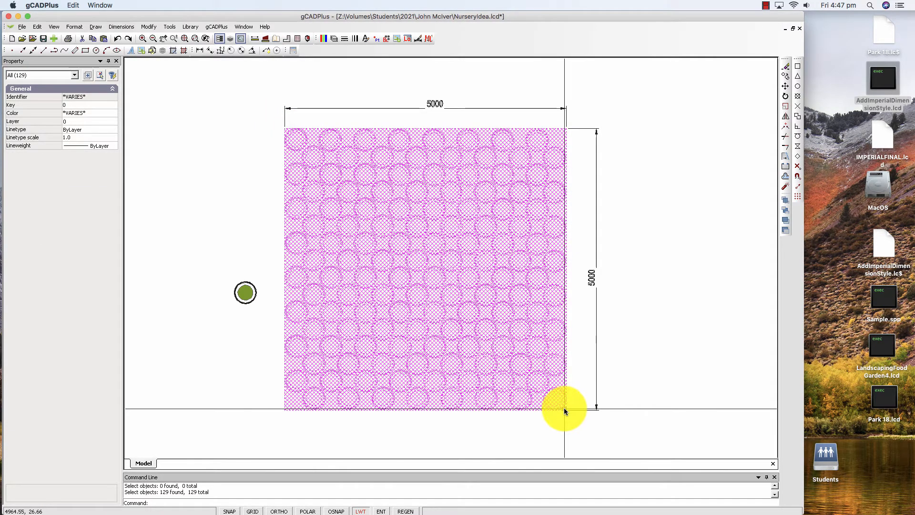
shift+click(566, 346)
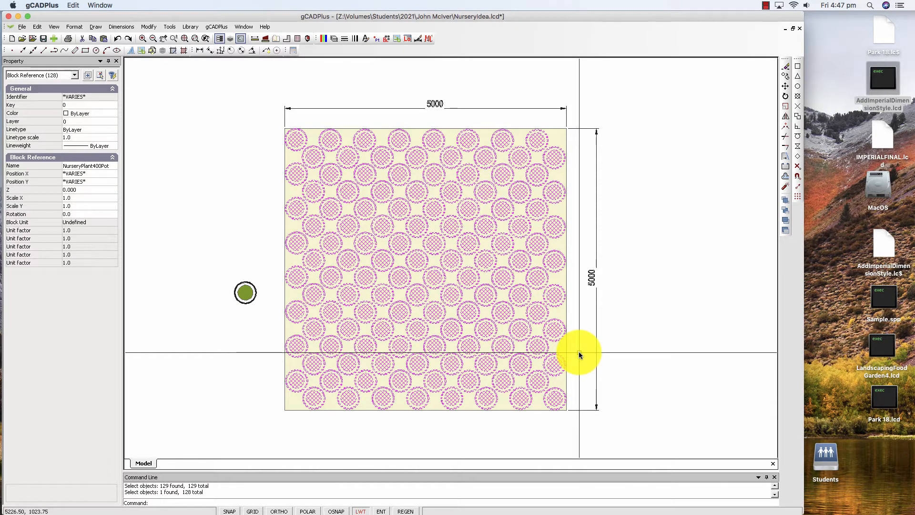
right_click(522, 311)
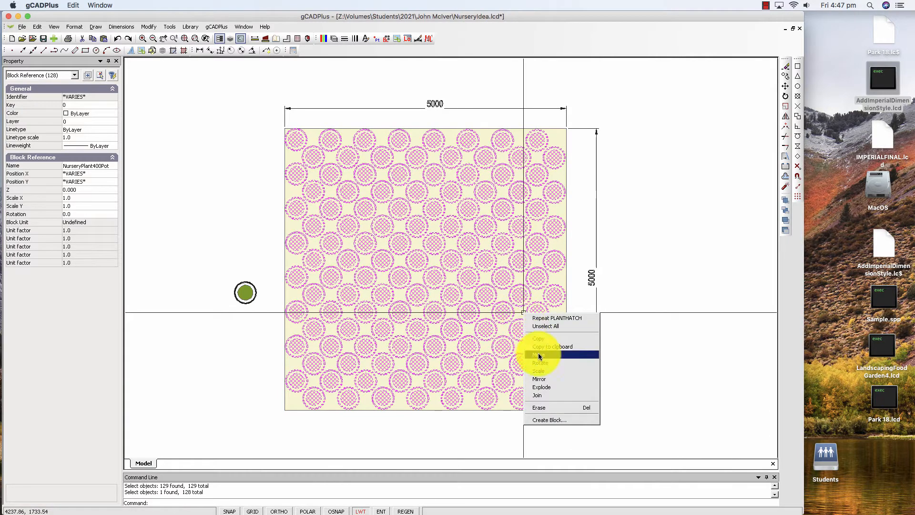
click(542, 406)
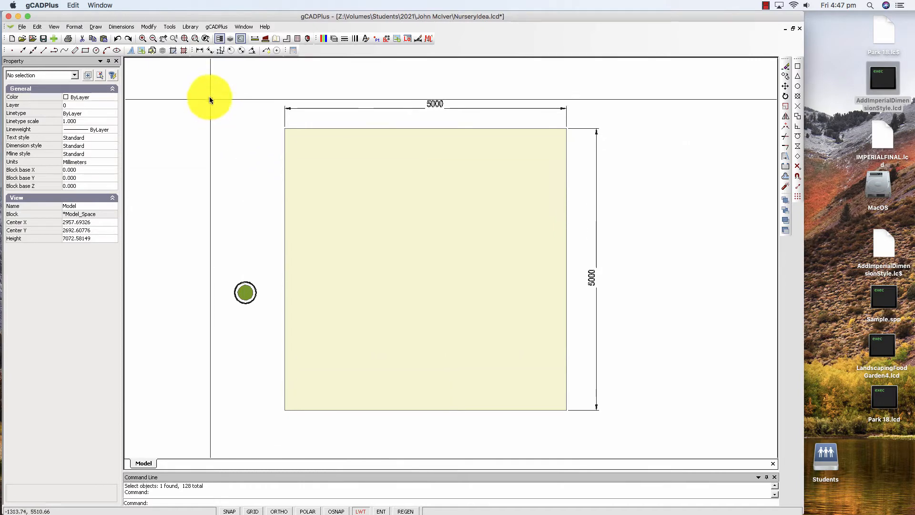
- Fill the square bed with the pot symbol that stands beside it, using a distance of 405 and a patterning angle of 45
click(216, 27)
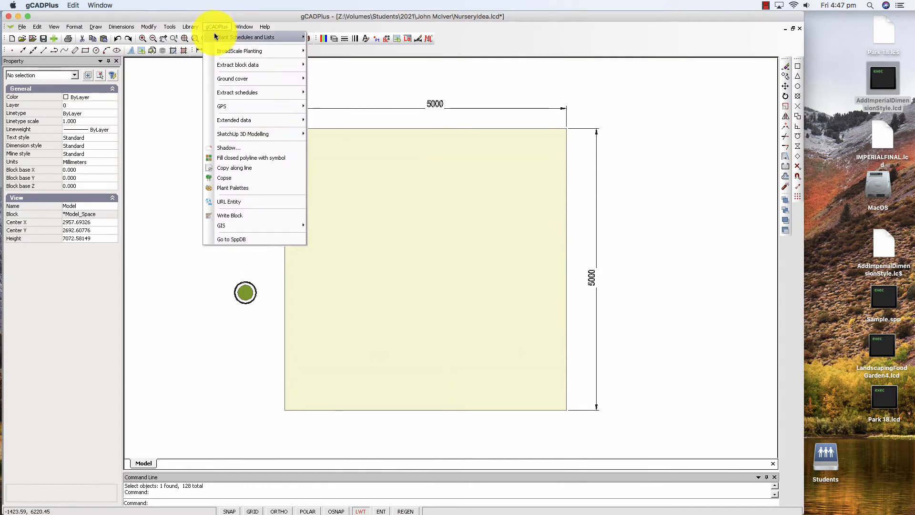
click(254, 158)
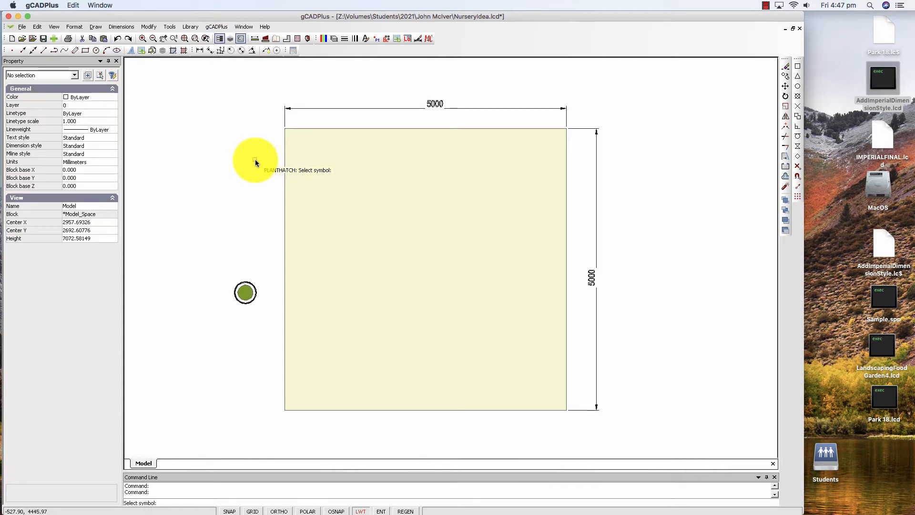
scroll(248, 299, up, 2)
scroll(248, 298, up, 1)
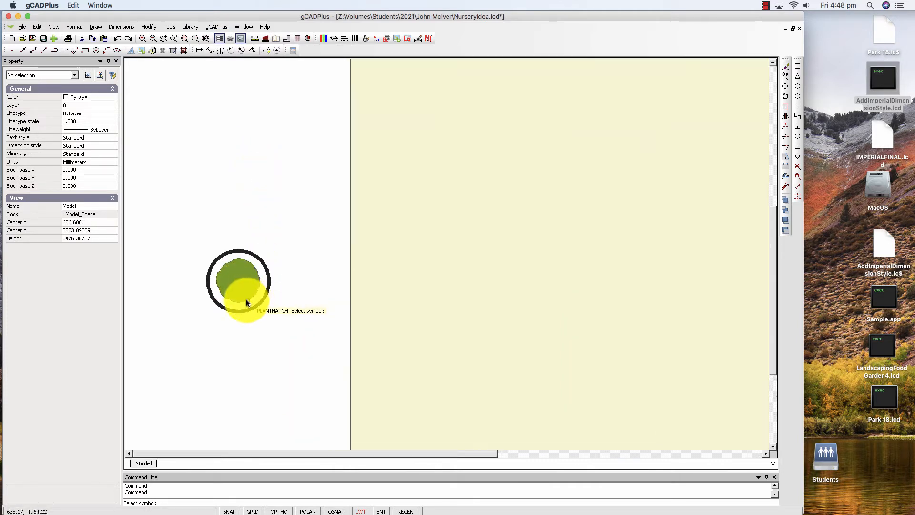
click(244, 295)
scroll(271, 240, down, 2)
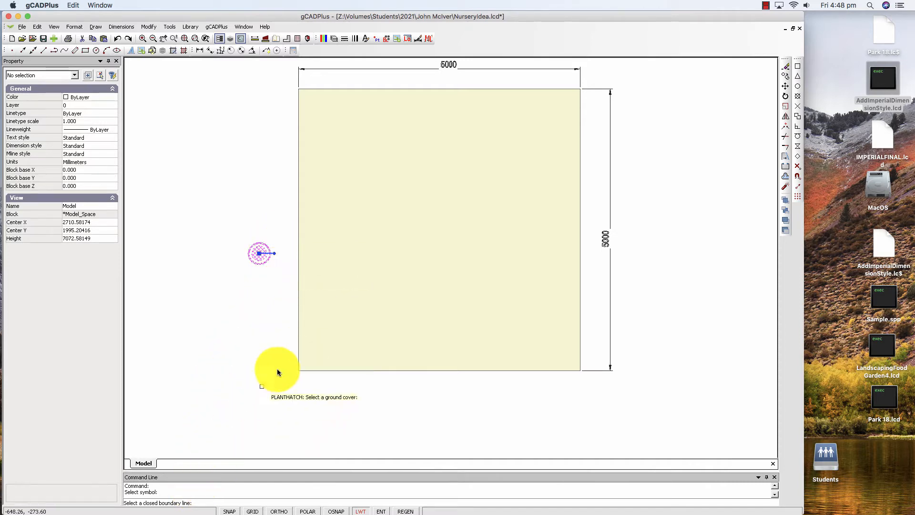
click(298, 340)
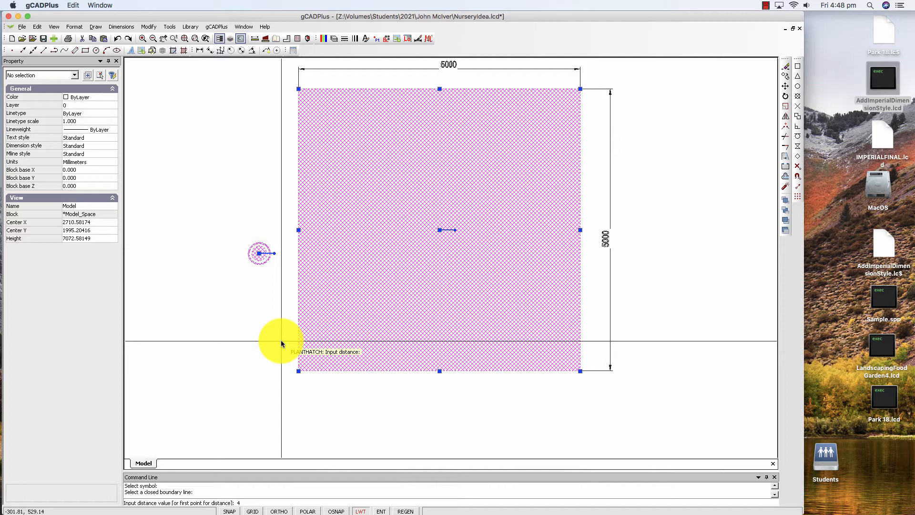
text(5)
key(Return)
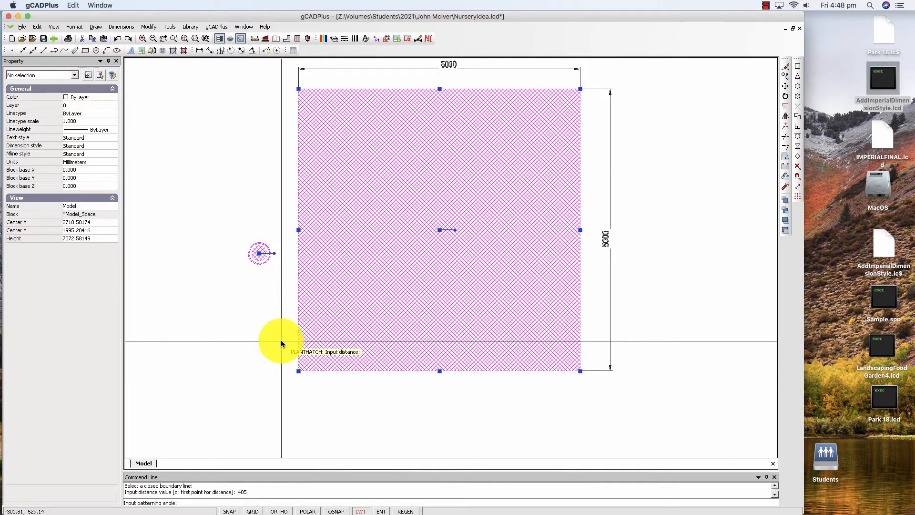
text(45)
key(Return)
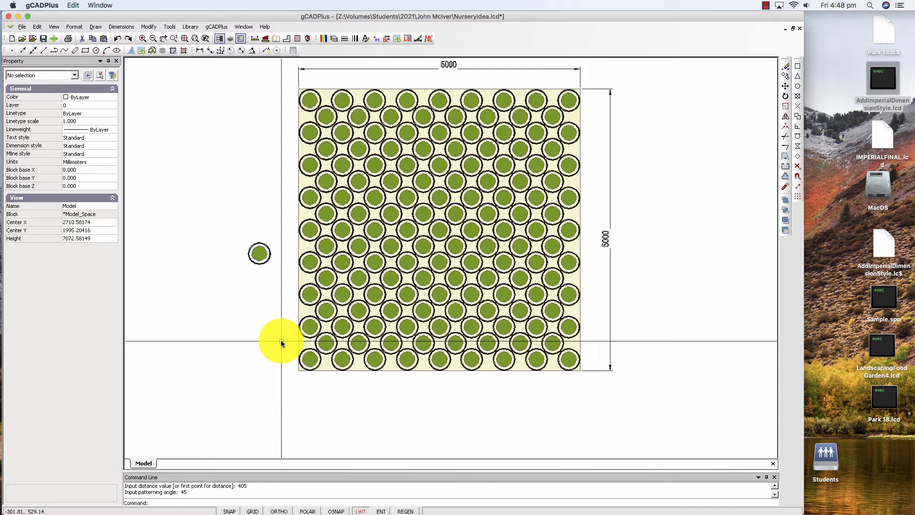
- Draw a closed, irregular ten-vertex polyline to the right of the square bed, with a perimeter of about 22880 mm
scroll(328, 344, down, 3)
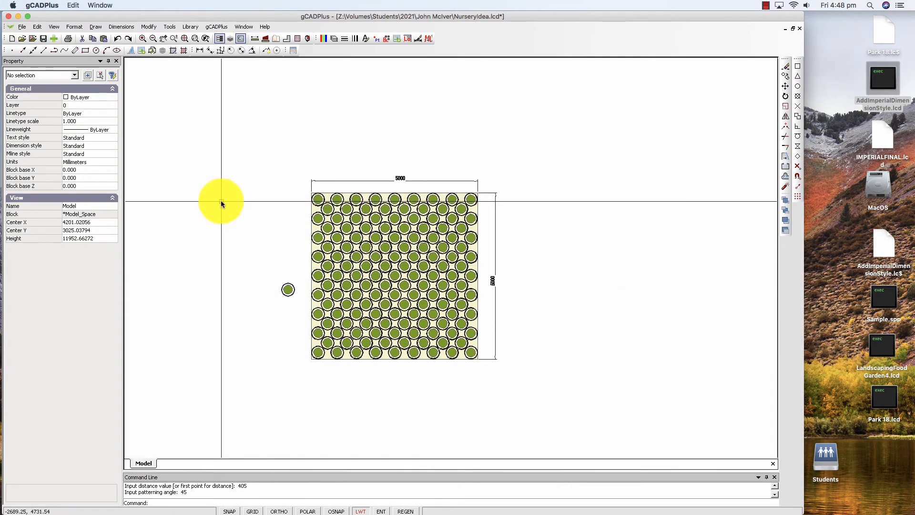
click(96, 28)
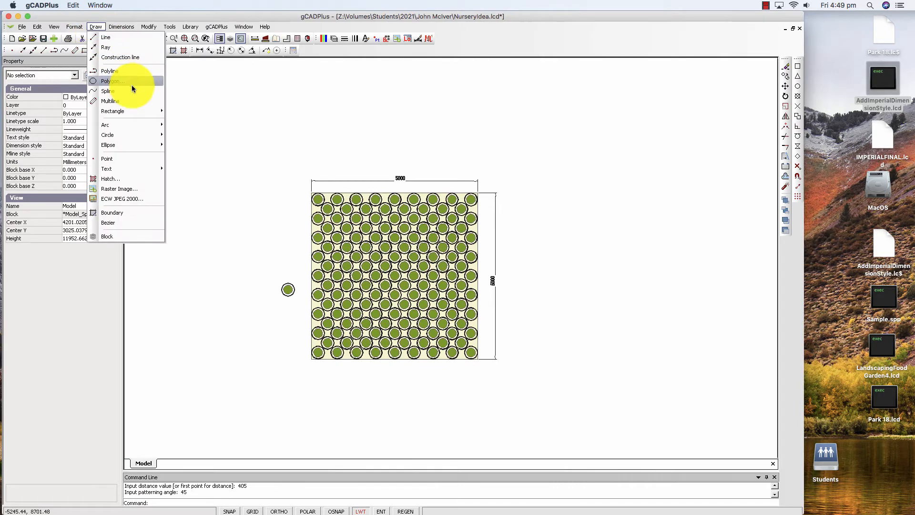
click(119, 72)
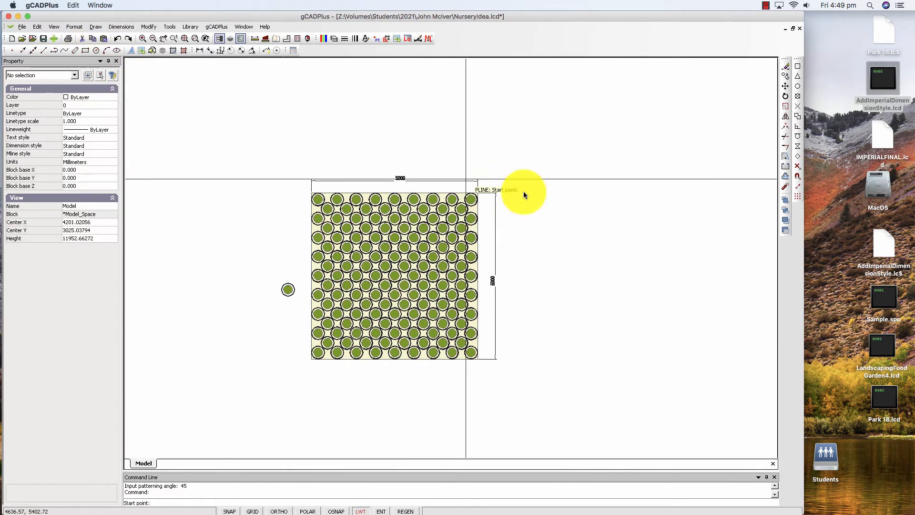
click(743, 222)
click(696, 141)
click(630, 123)
click(599, 197)
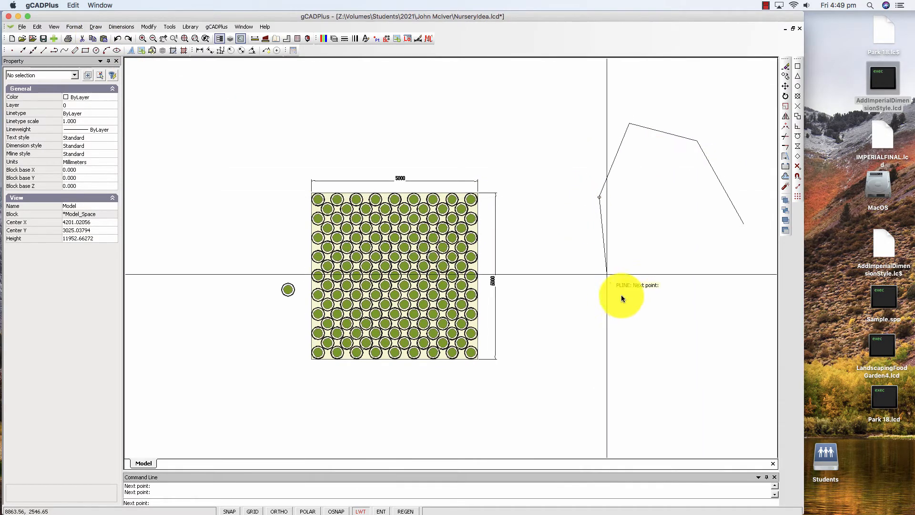
click(622, 297)
click(590, 332)
click(586, 403)
click(671, 416)
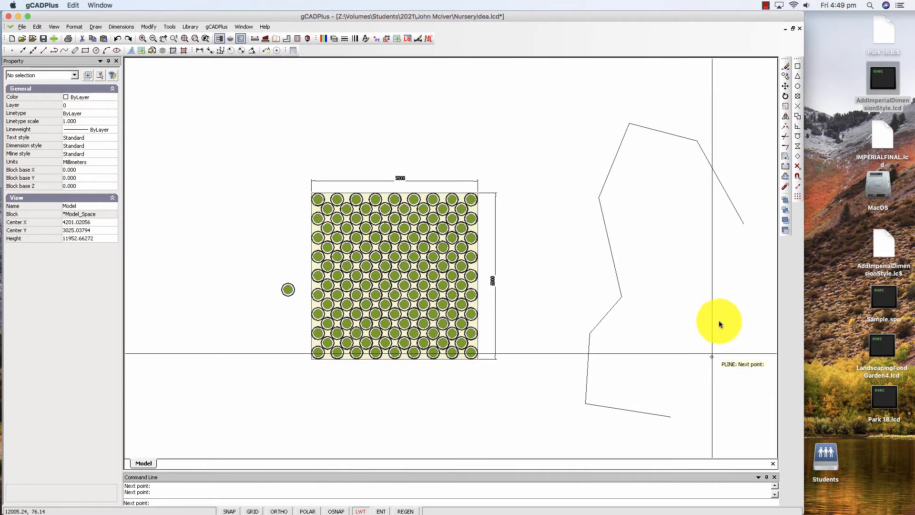
click(712, 356)
click(734, 262)
right_click(737, 256)
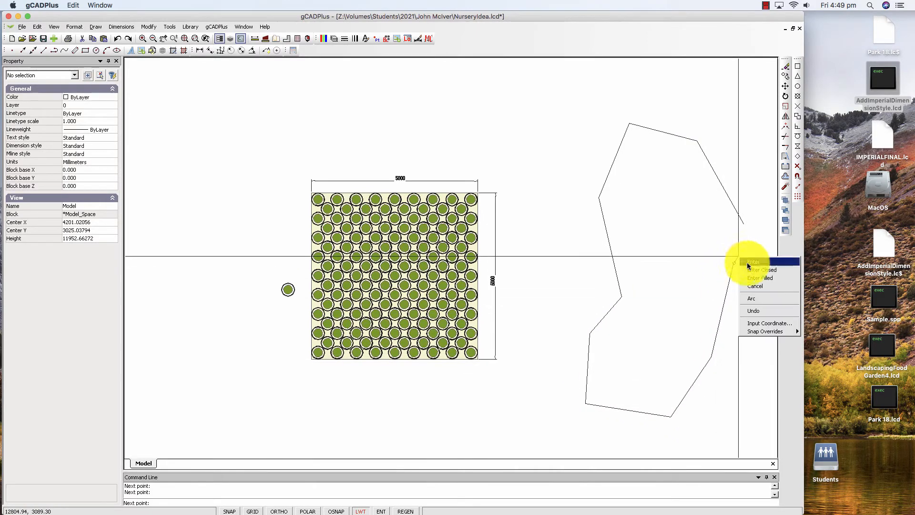
click(762, 271)
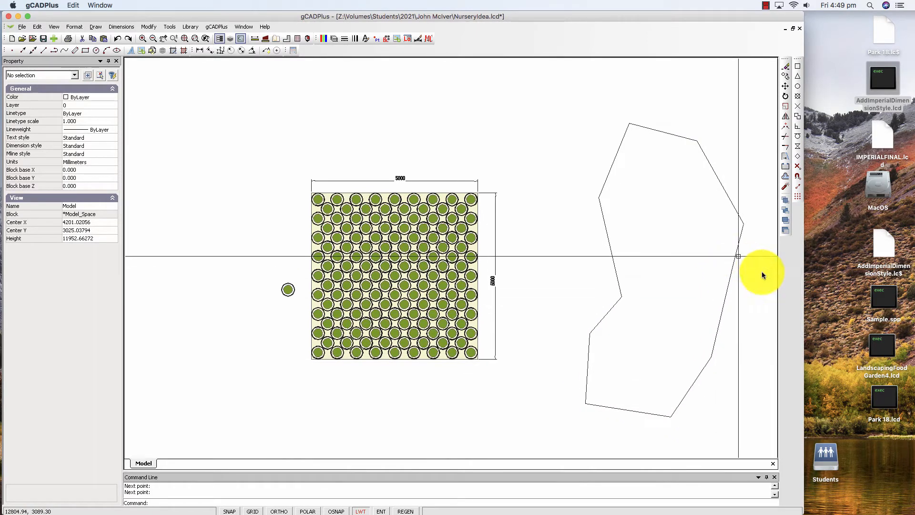
- Smooth the irregular polyline by setting its Fit/Smooth option to Quadratic B-spline, and deselect it
click(725, 299)
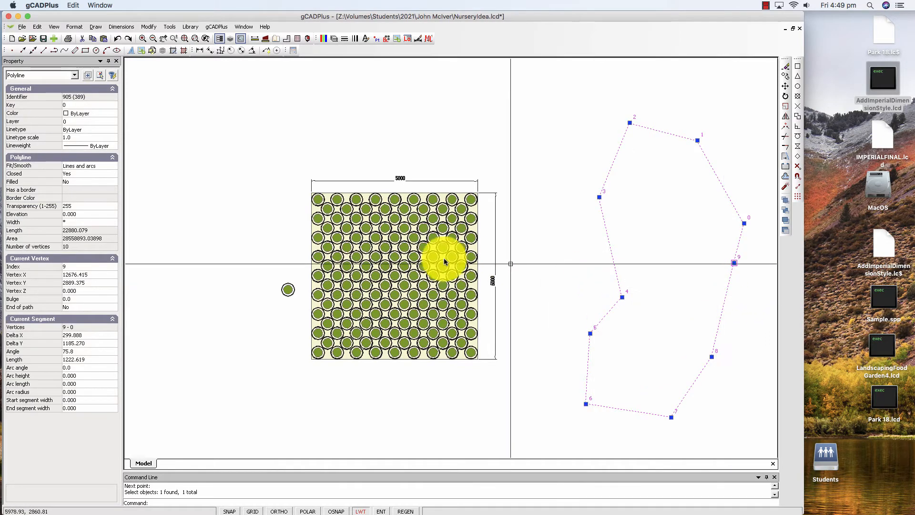
click(114, 167)
click(103, 185)
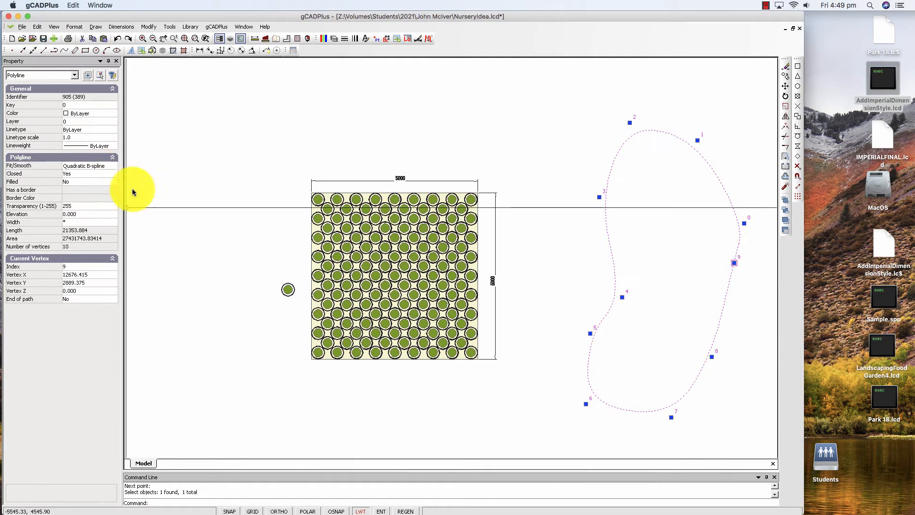
right_click(437, 136)
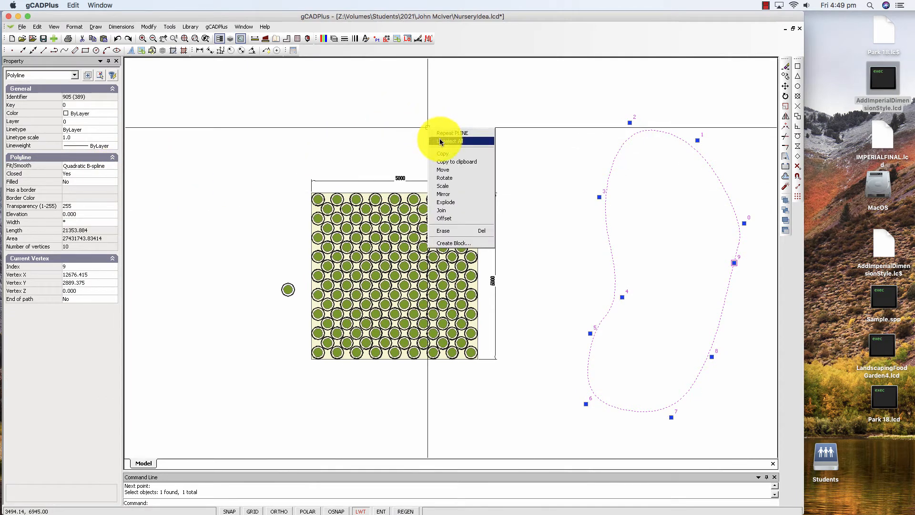
click(439, 138)
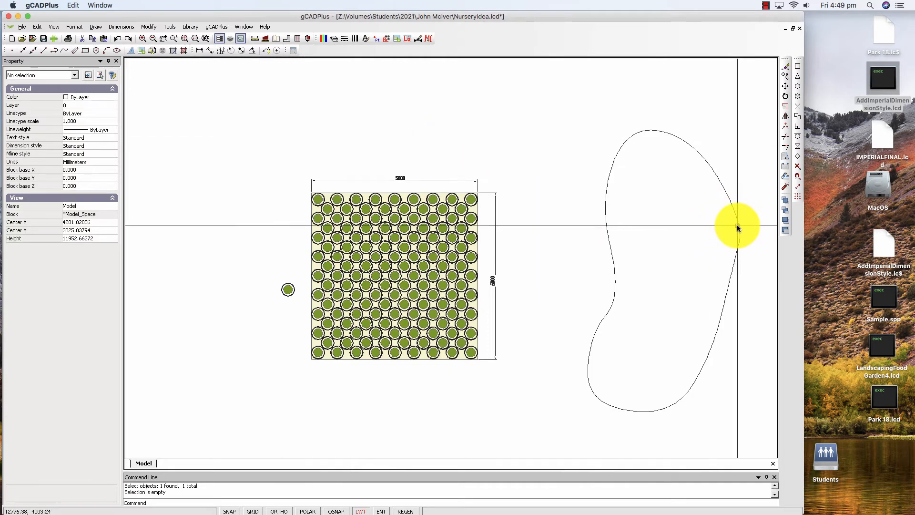
- Insert a vertex after vertex 0 of the curved outline, move both vertices inward to about (12741, 3621) and (12559, 4622), and deselect it
click(738, 227)
scroll(743, 260, up, 5)
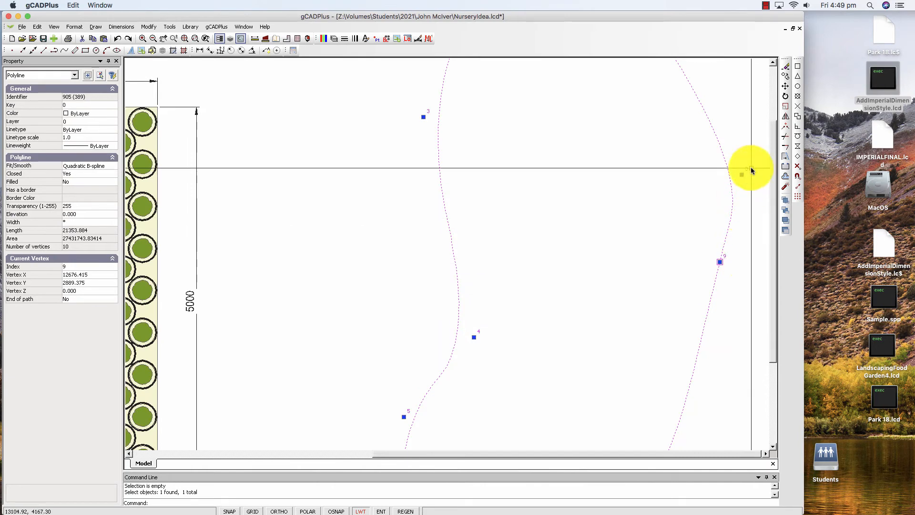
right_click(742, 175)
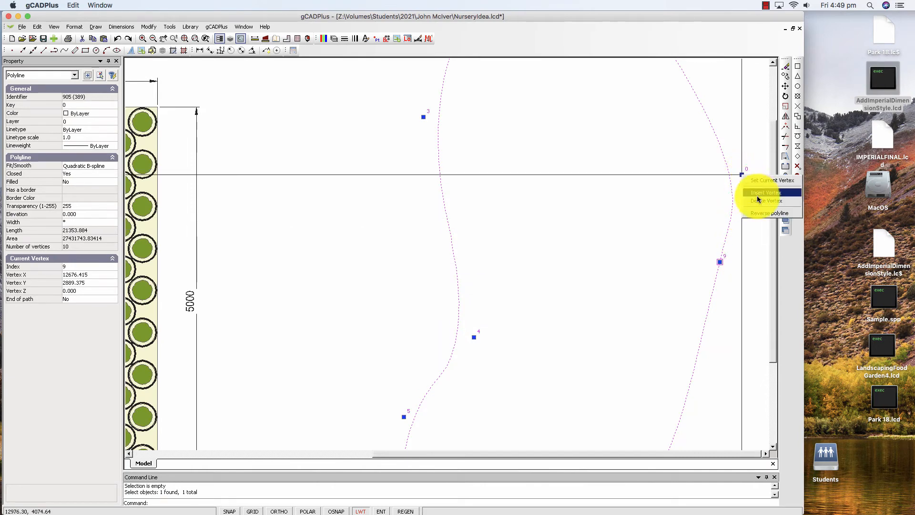
click(758, 193)
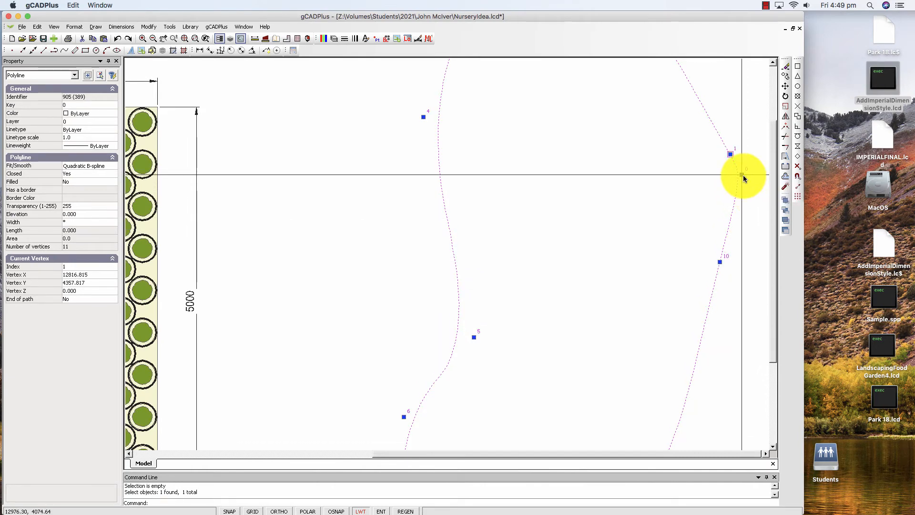
click(743, 176)
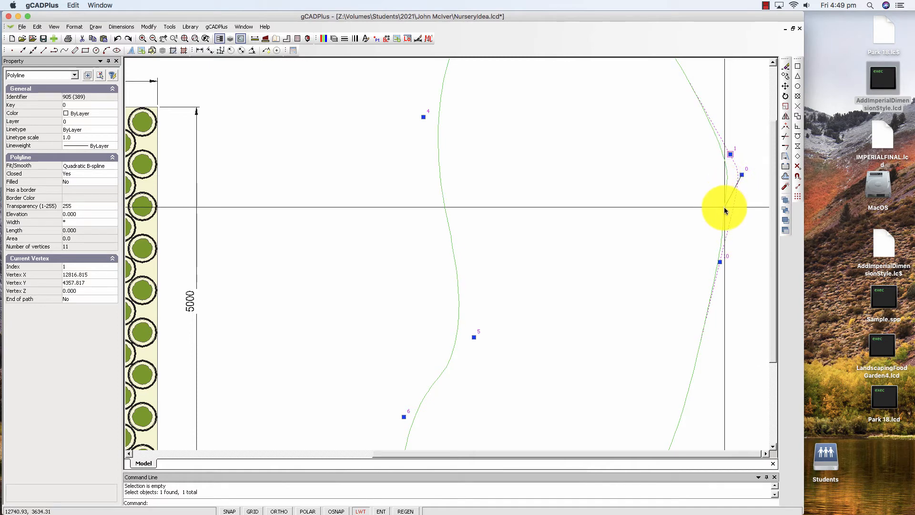
click(725, 208)
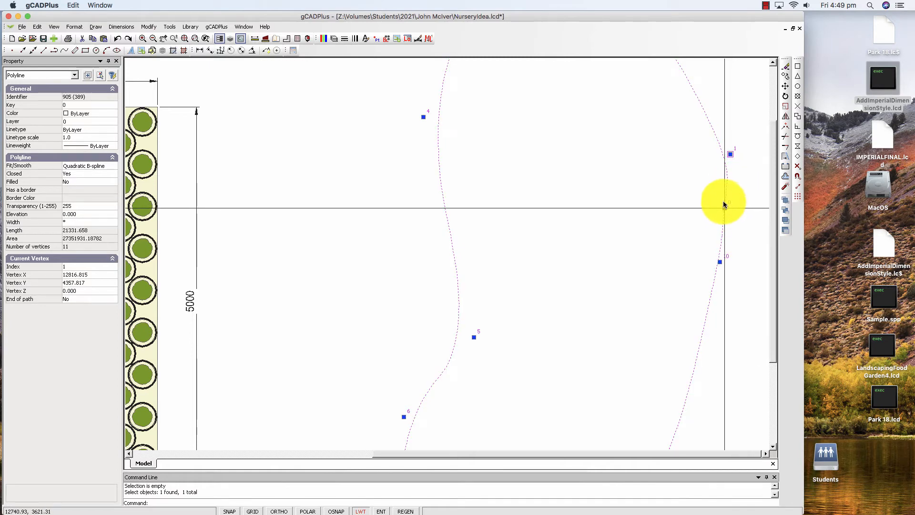
click(731, 156)
click(711, 135)
right_click(670, 191)
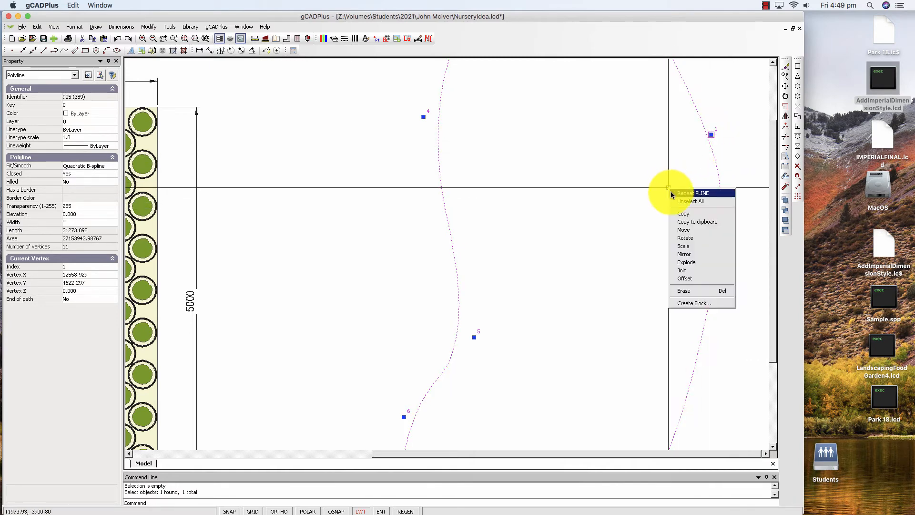
click(685, 201)
- Fill the curved outline with the pot symbol beside the square bed, using a distance of 405 and a patterning angle of 30
scroll(653, 218, down, 5)
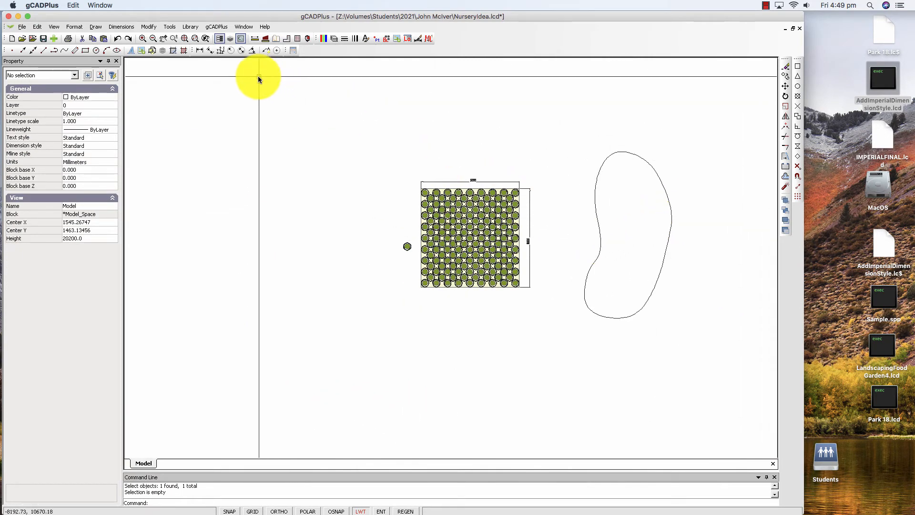
right_click(245, 104)
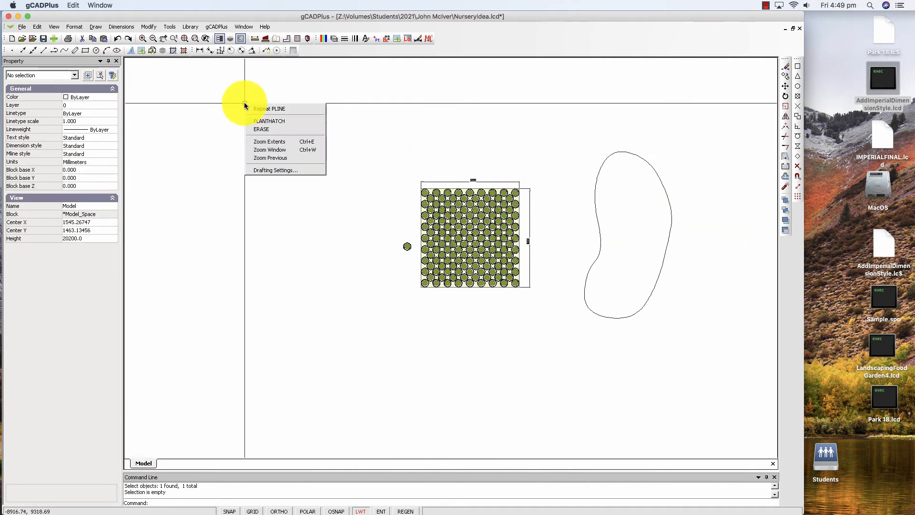
click(272, 121)
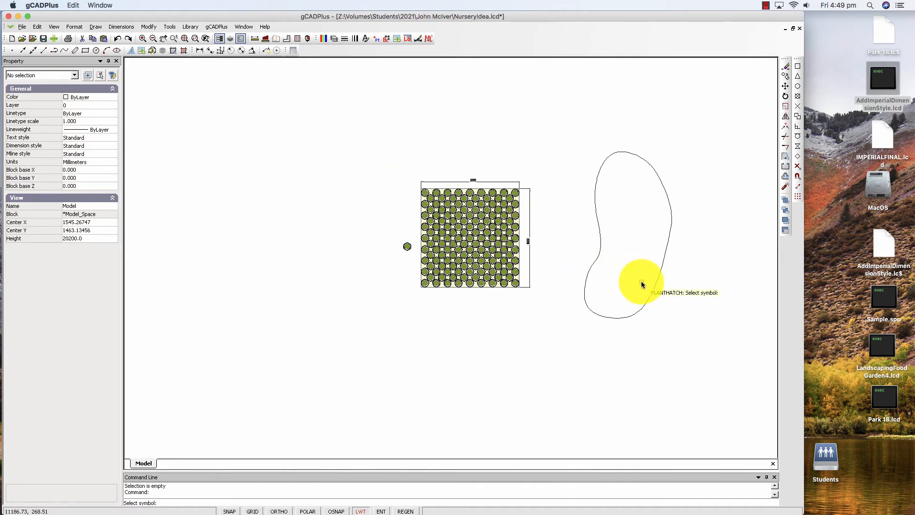
click(408, 249)
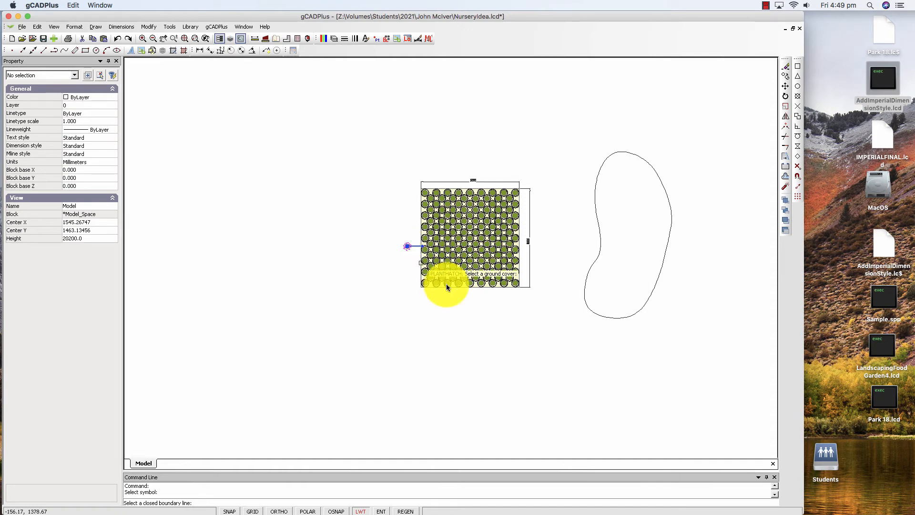
click(602, 317)
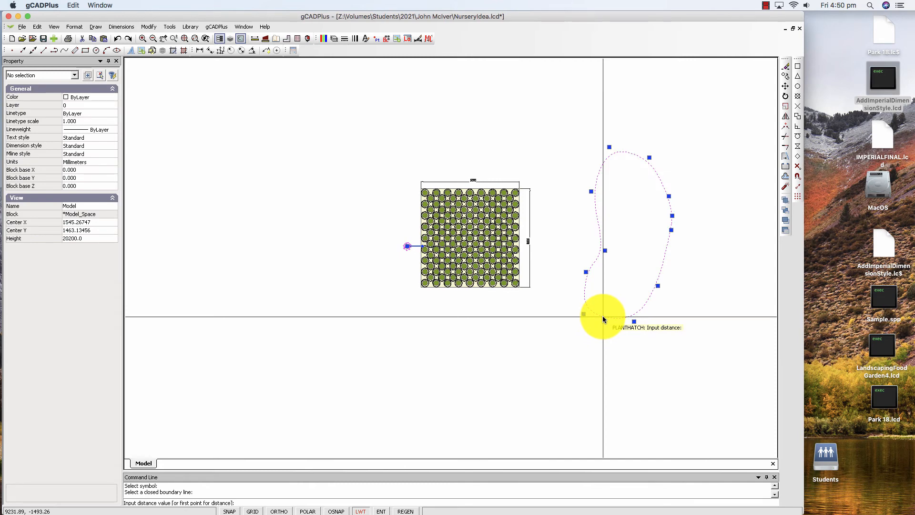
key(Return)
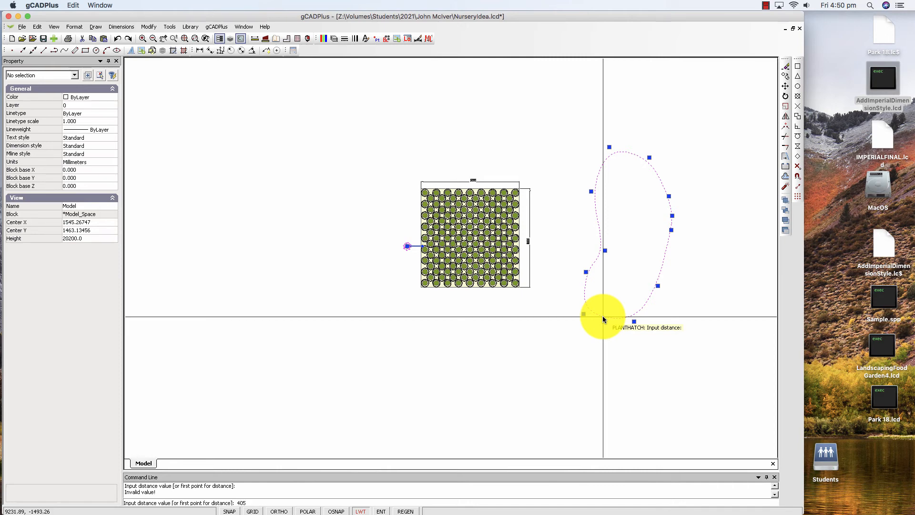
key(Return)
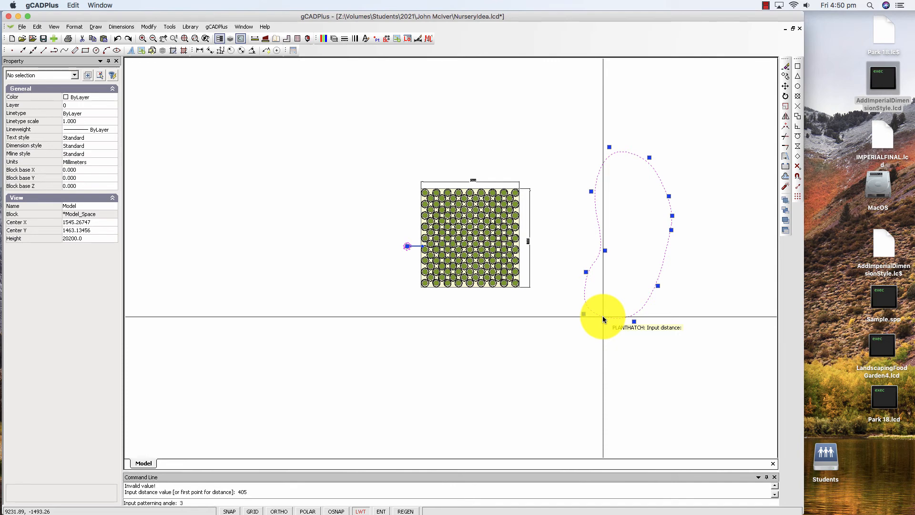
text(30)
key(Return)
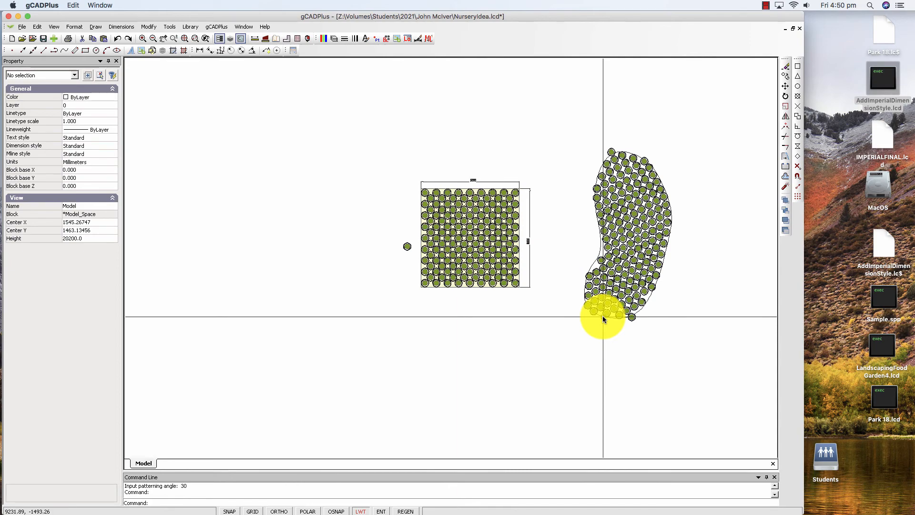
- Erase the single pot symbol that overhangs the lower end of the curved bed's outline
scroll(614, 289, up, 3)
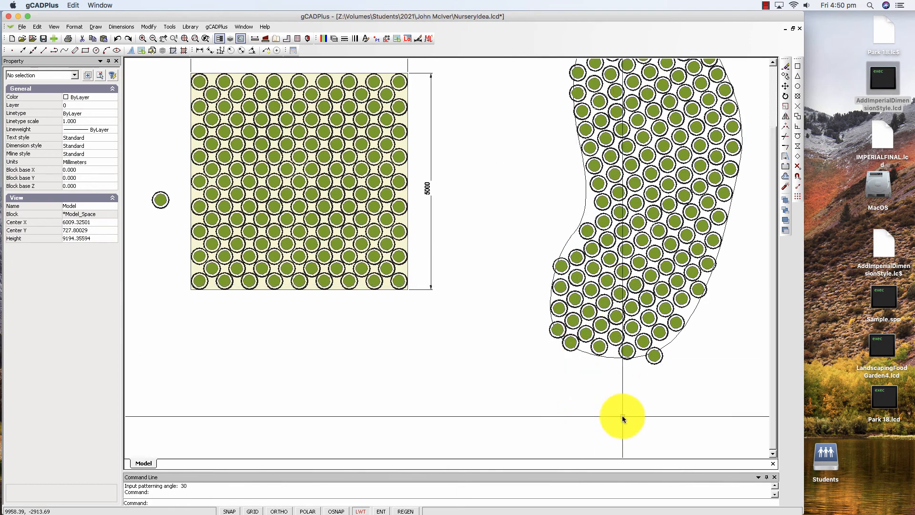
click(656, 356)
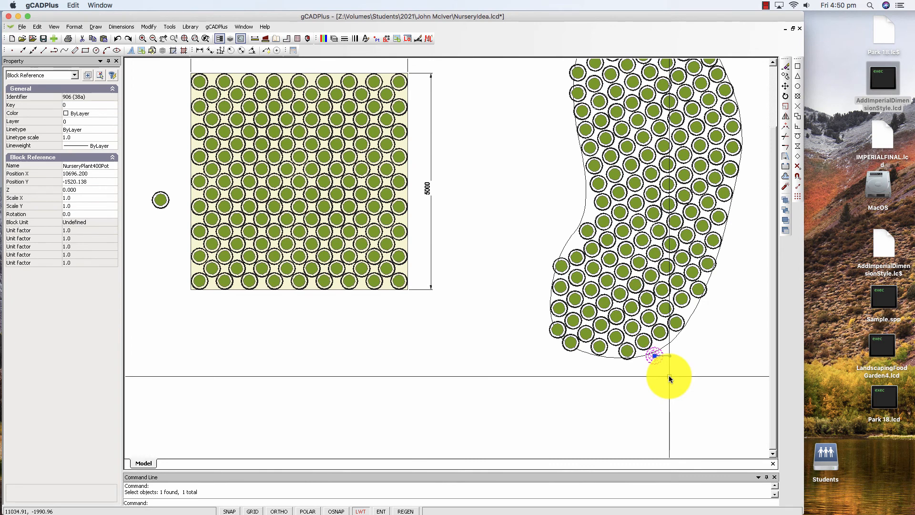
right_click(668, 377)
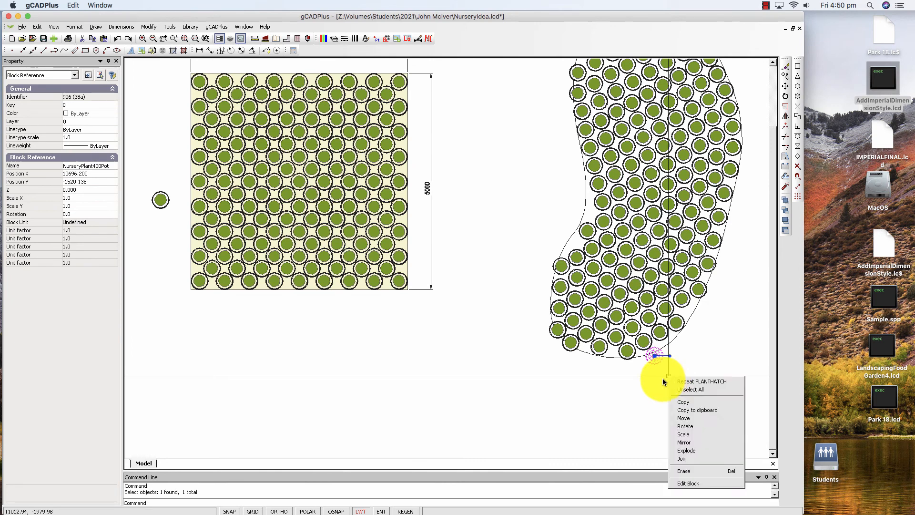
click(691, 472)
scroll(529, 383, down, 2)
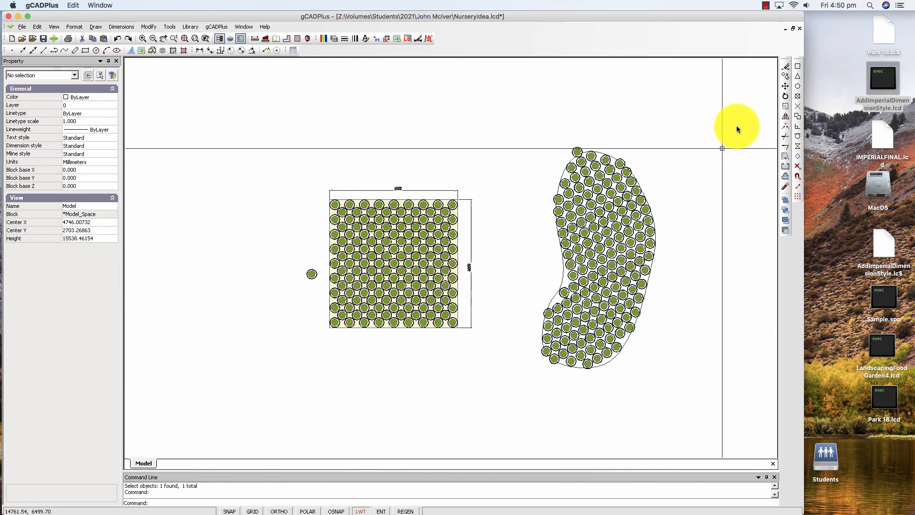
click(765, 5)
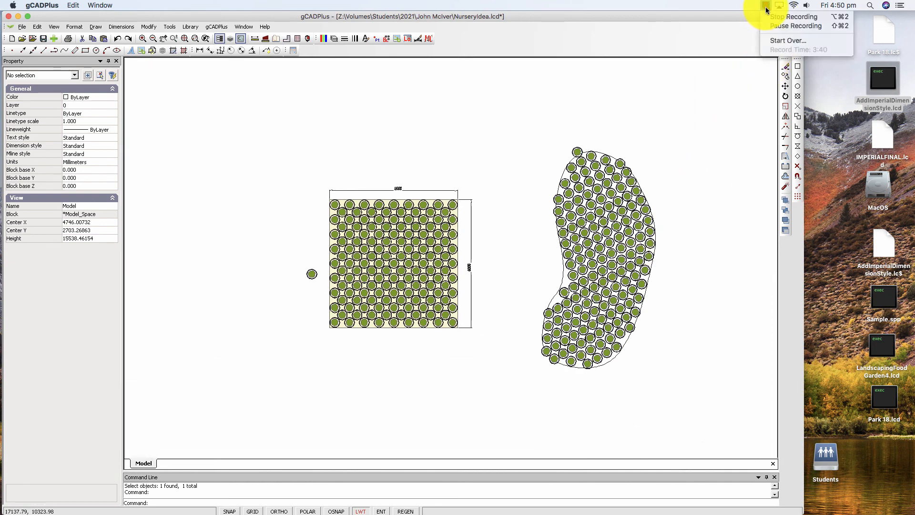